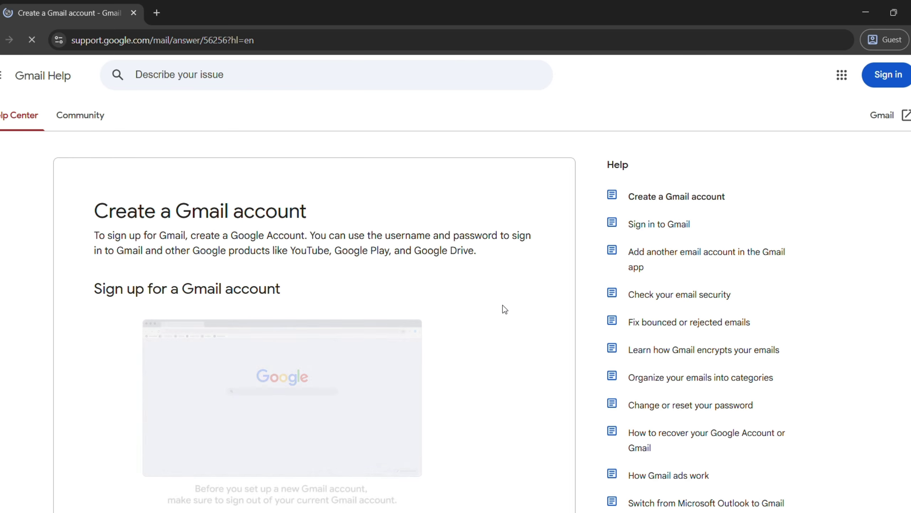
- Open the 'Google Account sign in page' link from step 1 of the Gmail Help article in a new tab
scroll(226, 350, "down", 3)
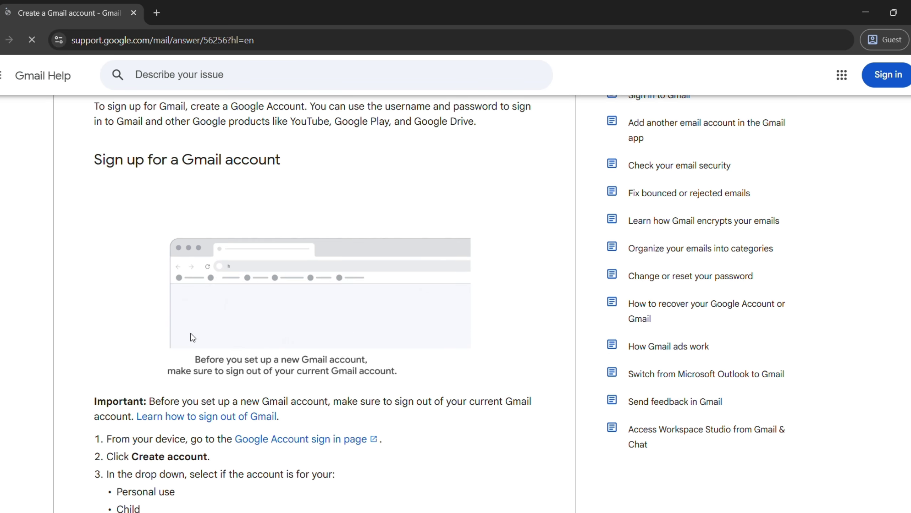
scroll(191, 336, "down", 3)
left_click(301, 316)
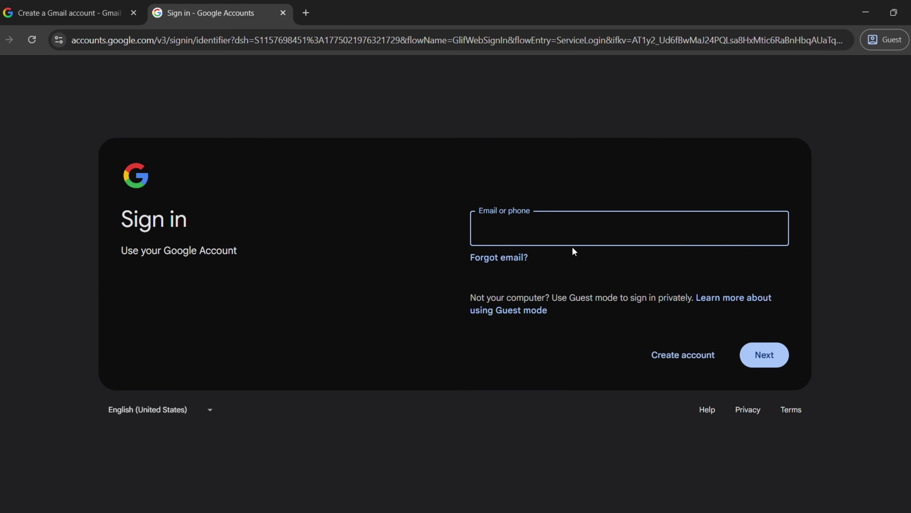
- Start creating an account and choose 'For my personal use'
left_click(680, 355)
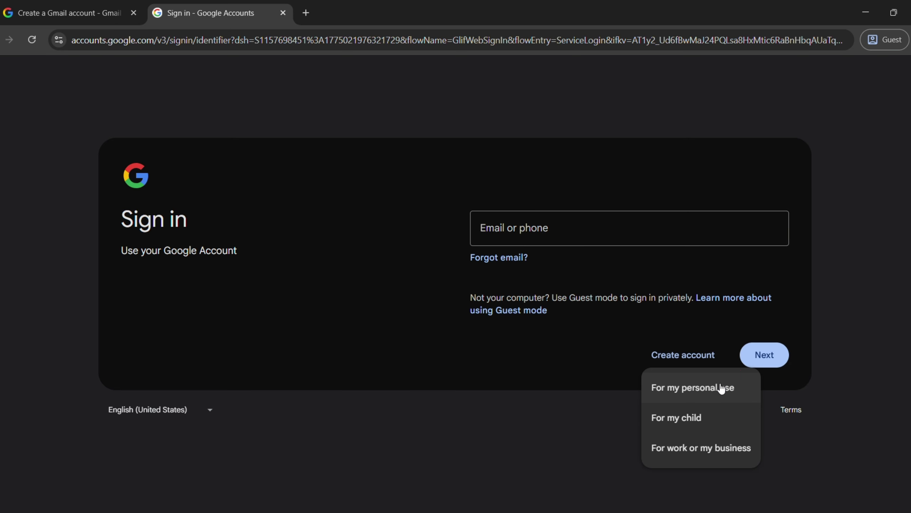
left_click(682, 395)
- Enter the account holder's first name in the First name field
left_click(521, 290)
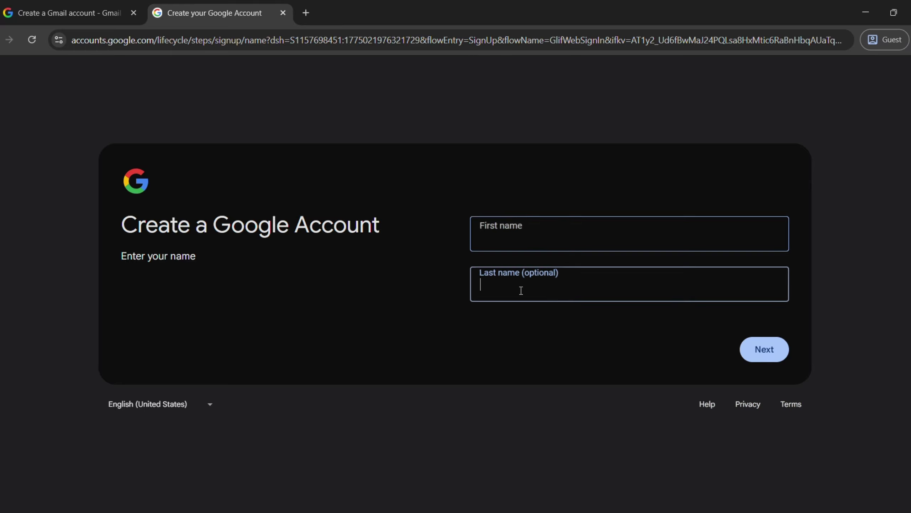
left_click(484, 235)
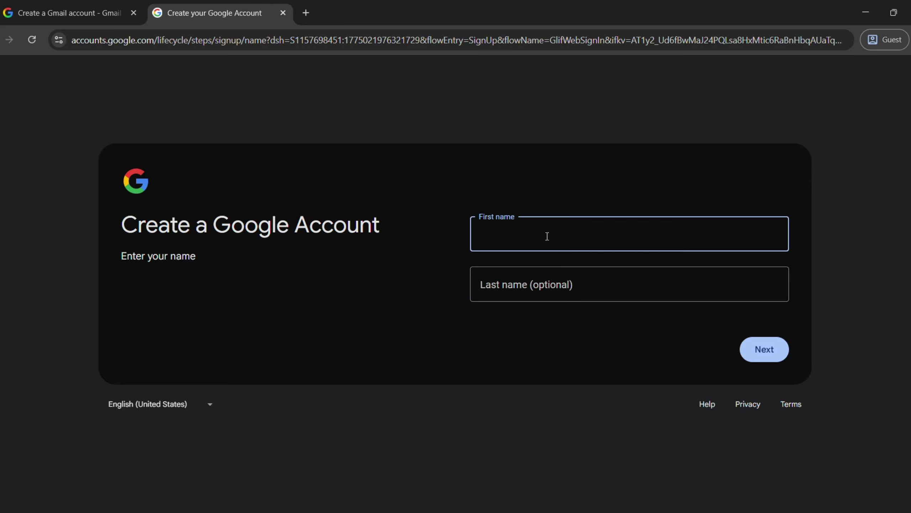
left_click(506, 287)
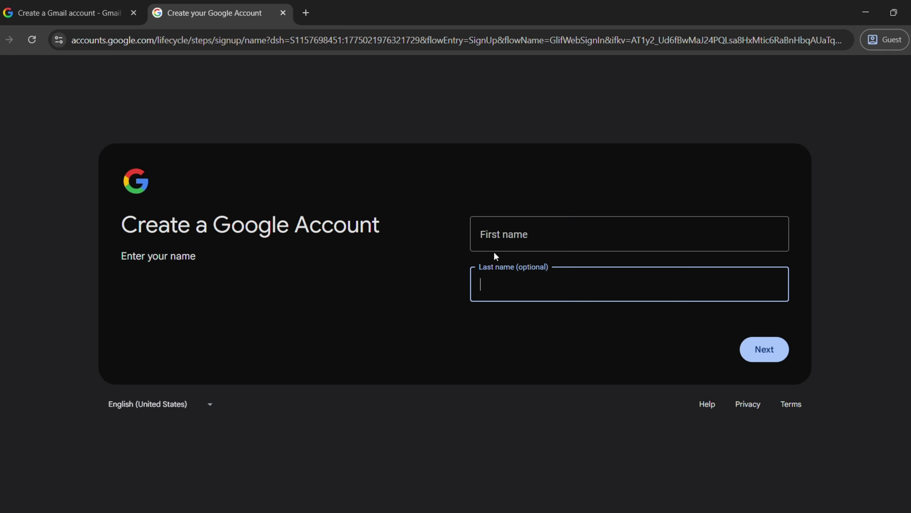
left_click(499, 228)
left_click(509, 287)
left_click(483, 233)
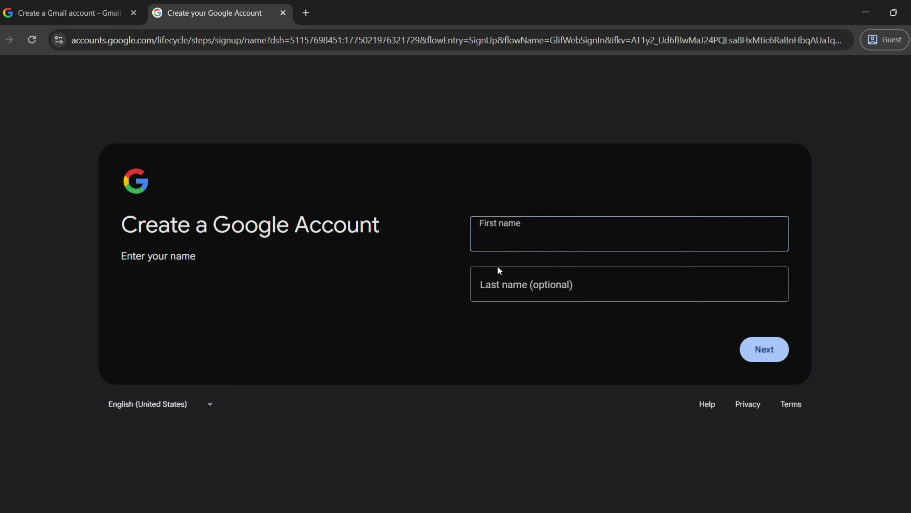
left_click(516, 287)
left_click(506, 237)
left_click(504, 274)
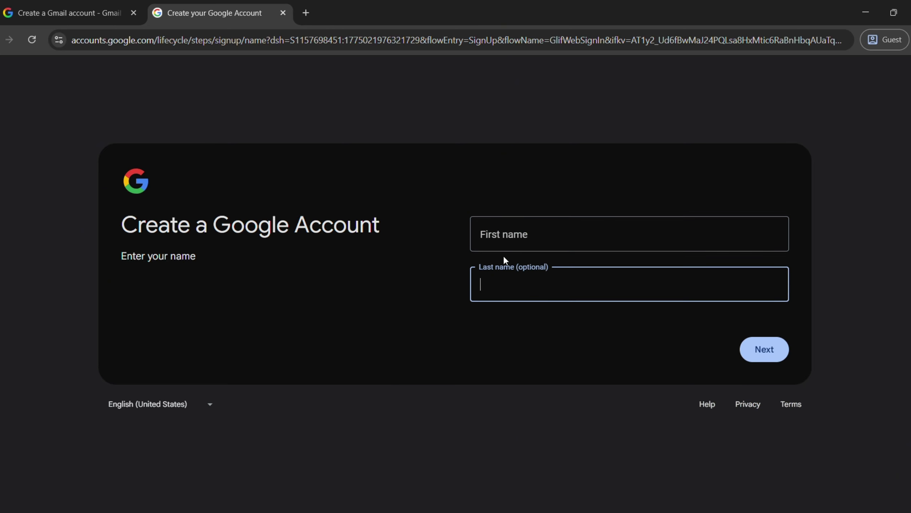
left_click(502, 239)
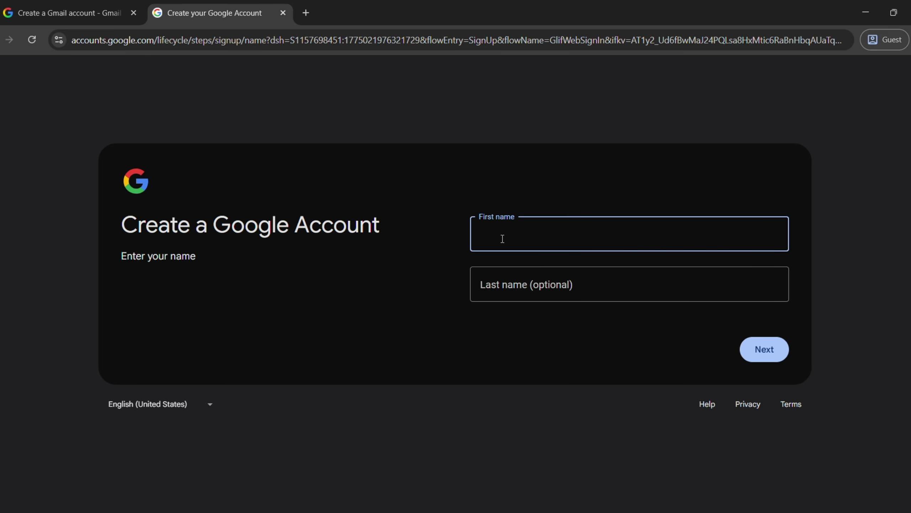
- Enter the last name and submit the name page
left_click(508, 280)
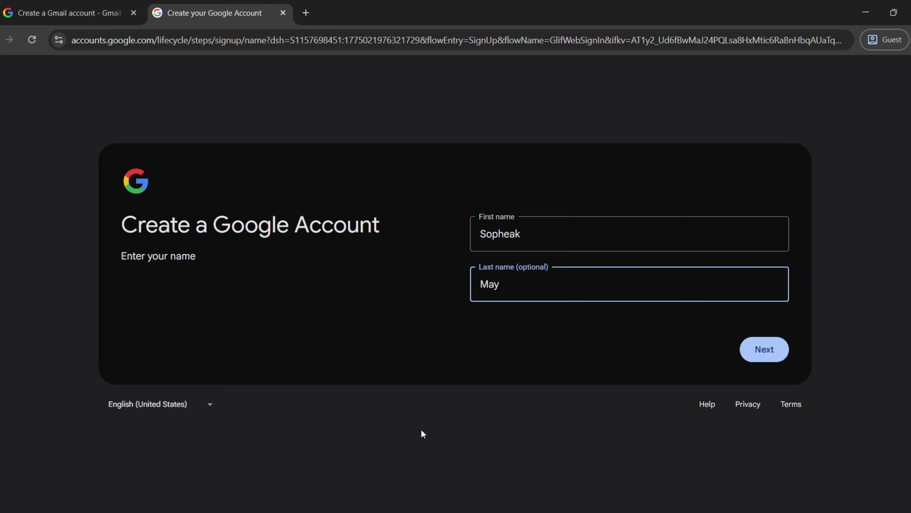
left_click(771, 345)
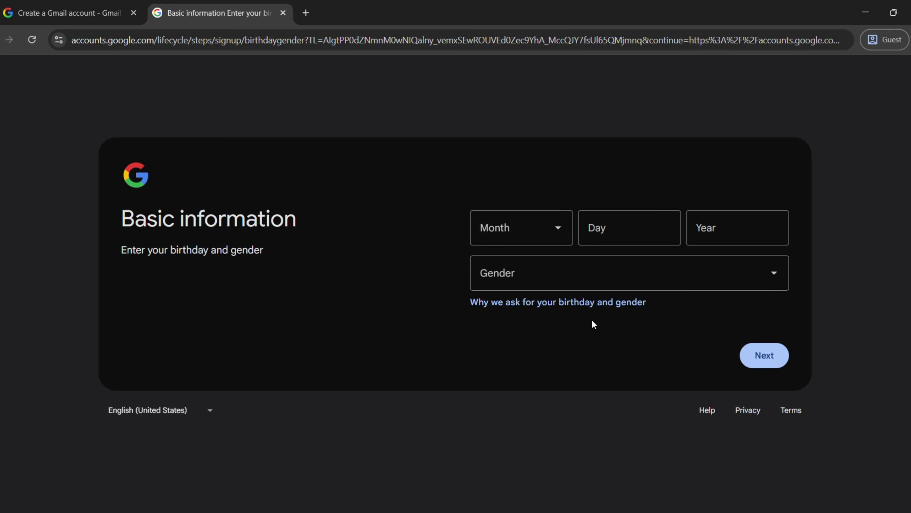
left_click(536, 238)
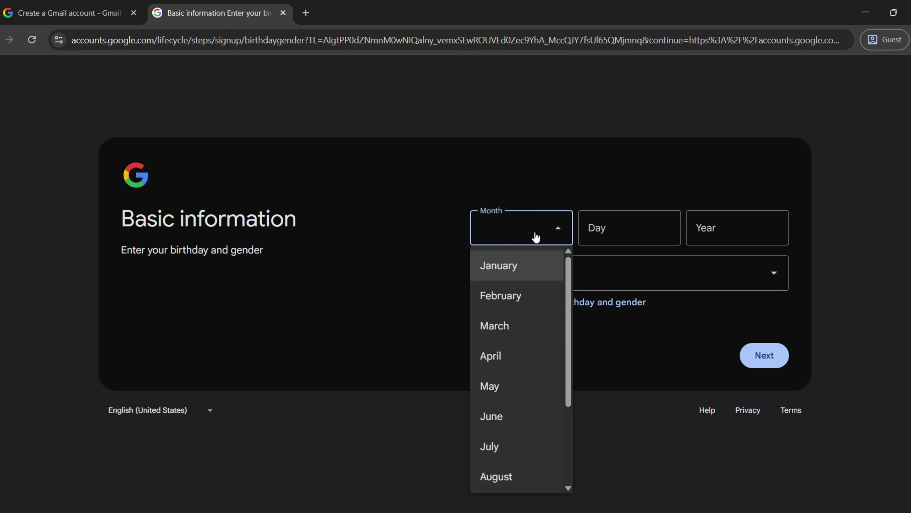
left_click(490, 385)
left_click(611, 227)
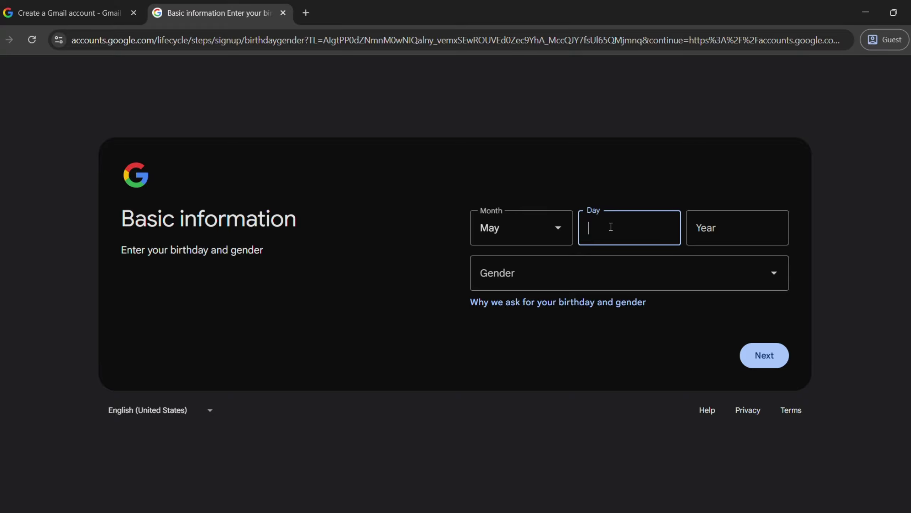
type("26")
left_click(727, 227)
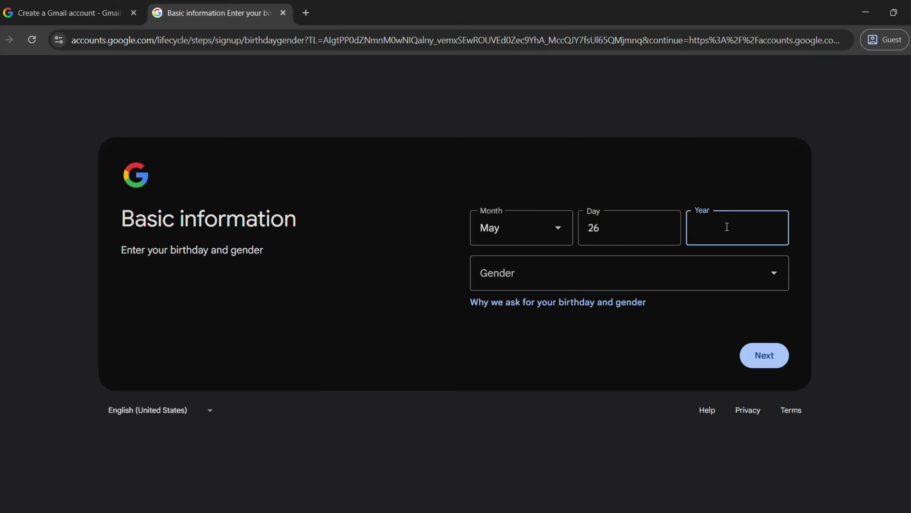
type("1996")
- Choose Male as the gender
left_click(668, 181)
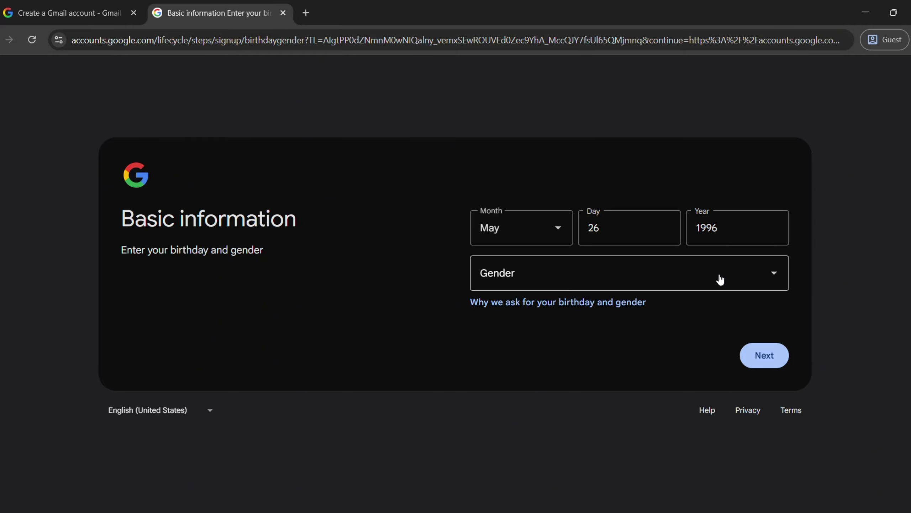
left_click(736, 279)
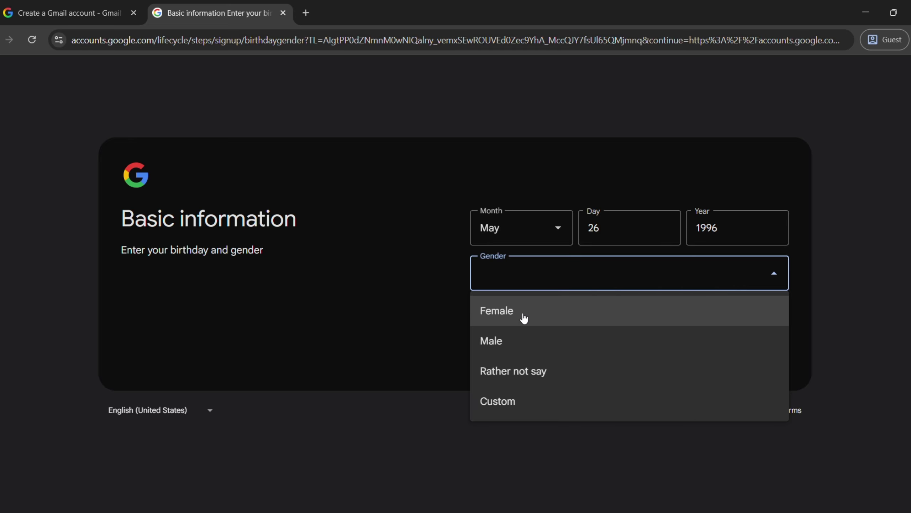
left_click(492, 341)
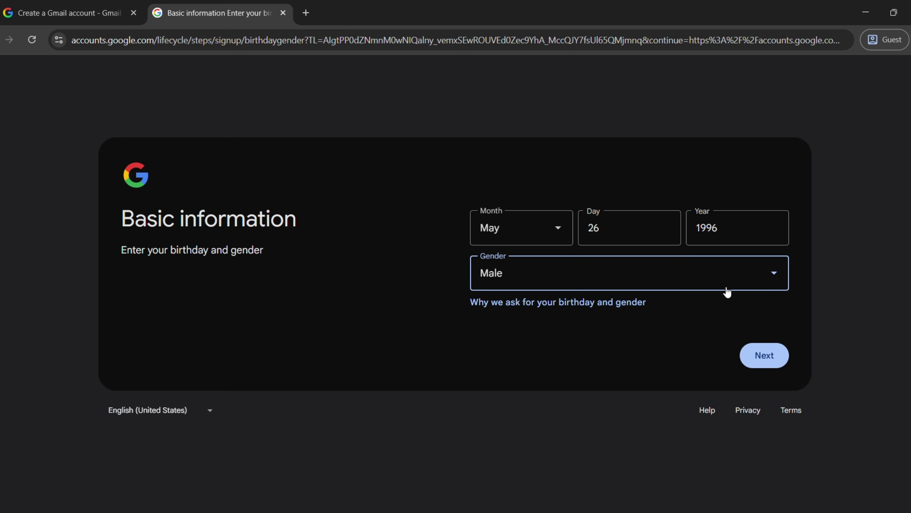
left_click(752, 269)
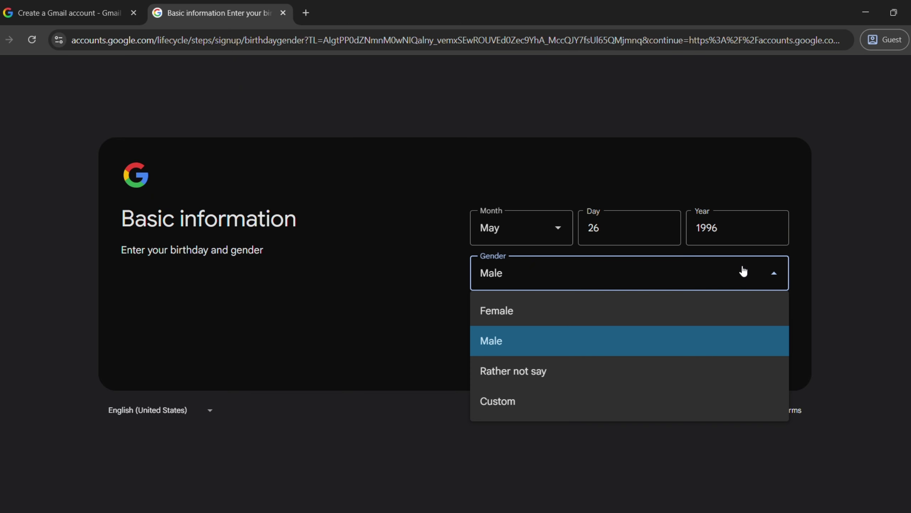
left_click(543, 423)
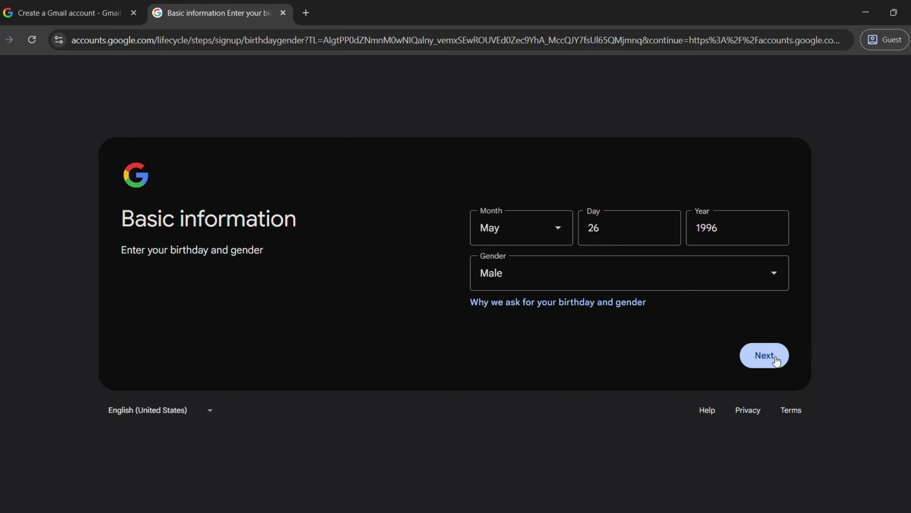
- Choose 'Create your own Gmail address' and type a custom name-based username
left_click(775, 358)
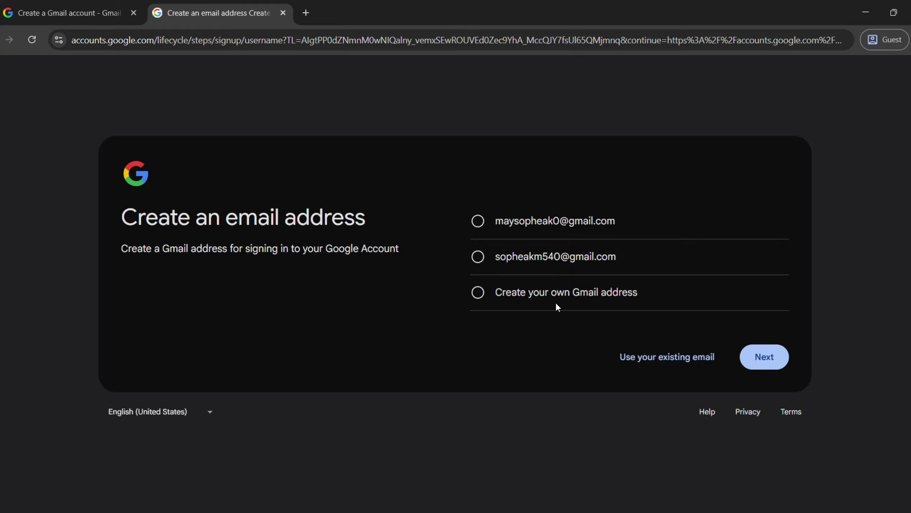
left_click(522, 291)
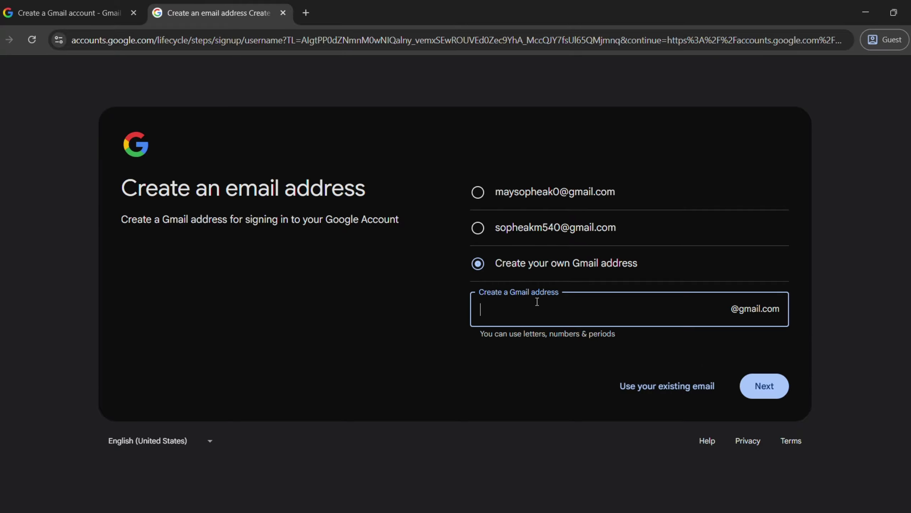
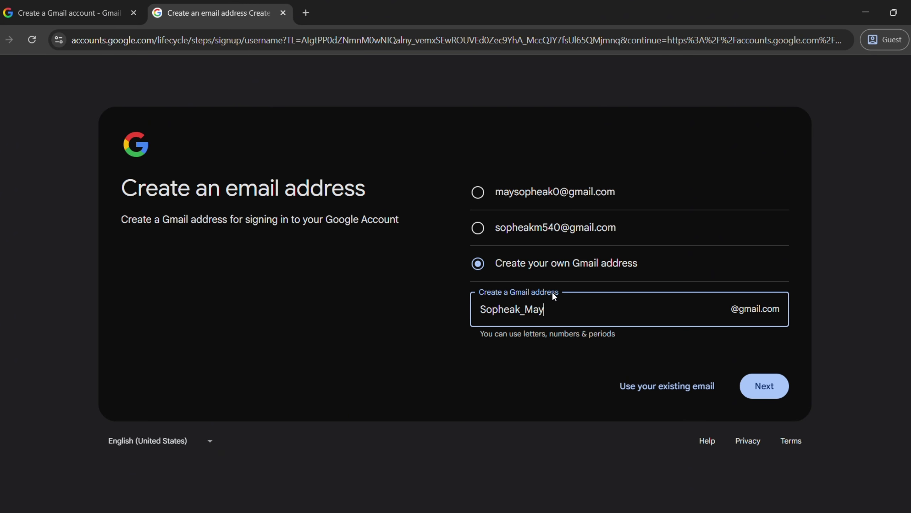
key("Left")
key("Left")
key("Left")
key("Left")
key("Left")
- Highlight the allowed-characters warning below the address field, then clear the highlight
left_click(489, 337)
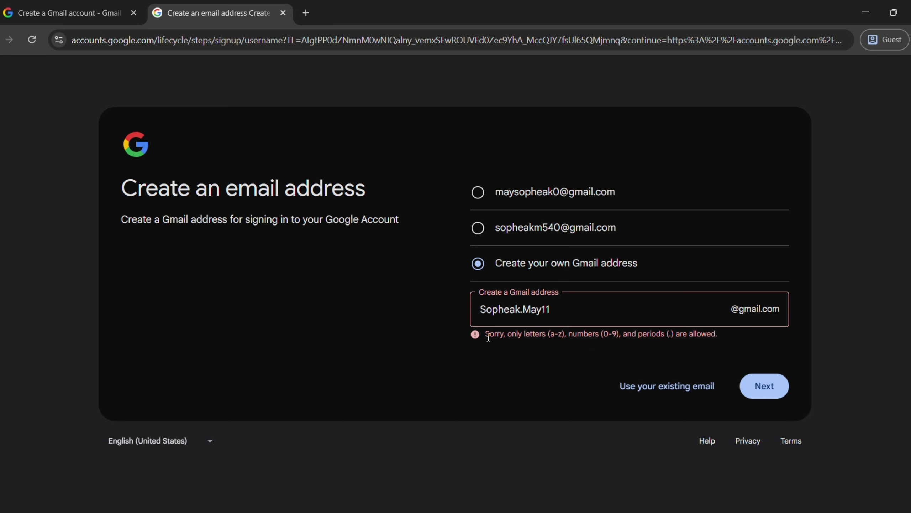
left_click_drag(486, 336, 498, 335)
left_click(615, 348)
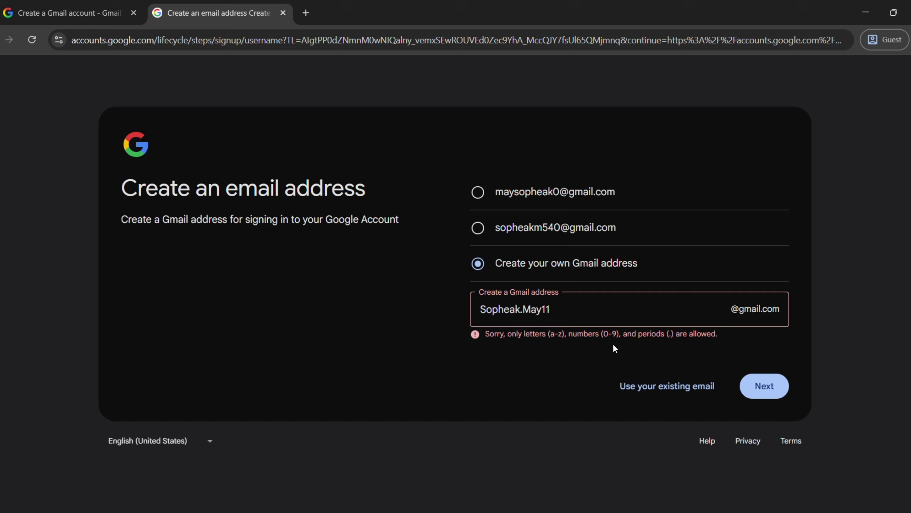
- Enter the new 12-character password in both the Password and Confirm fields
left_click(757, 384)
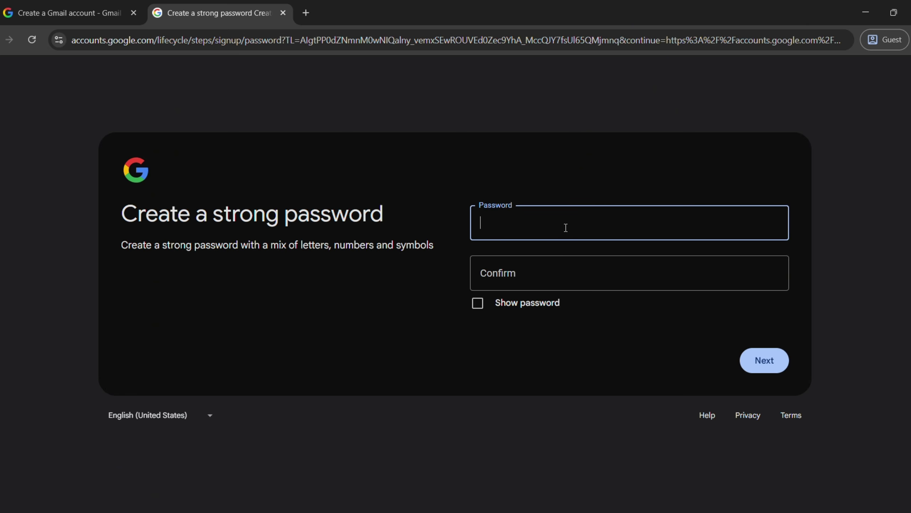
type("••••••••••••")
left_click(509, 280)
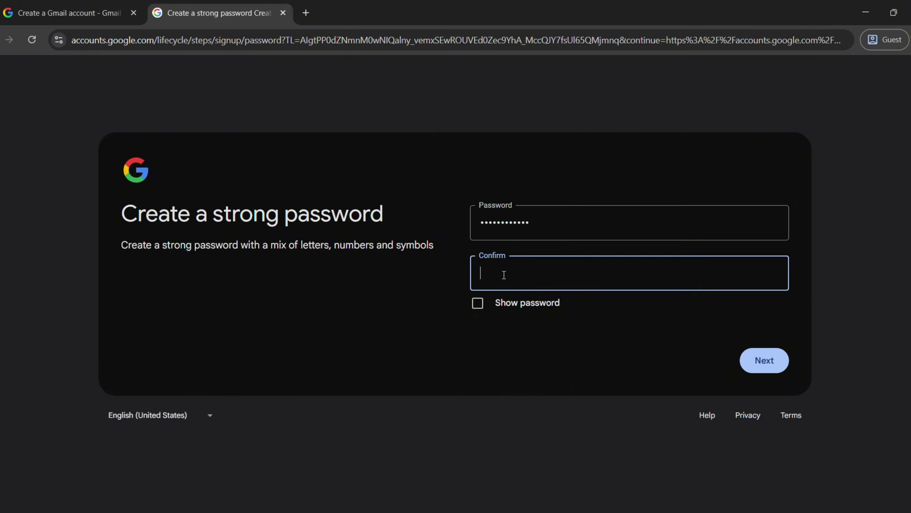
type("••••••••••••")
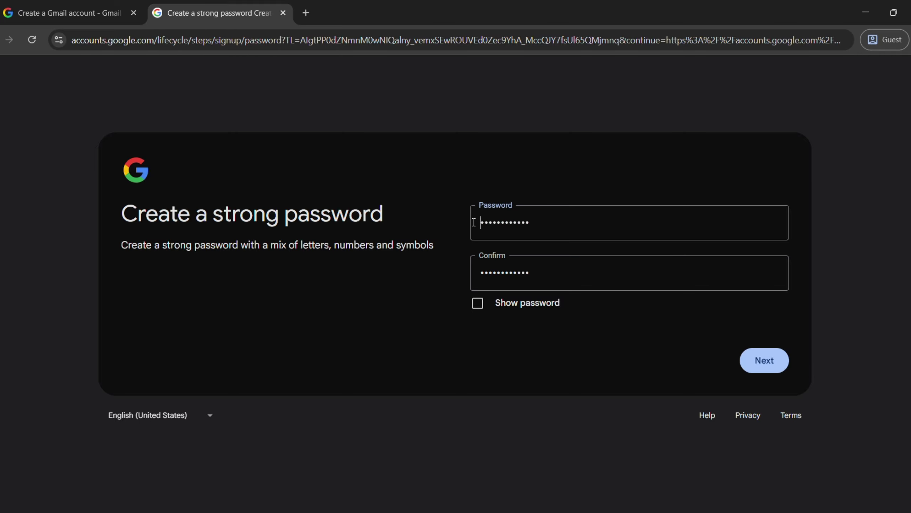
- Check both passwords with Show password, hide them again, and submit
double_click(551, 228)
left_click(607, 335)
left_click(555, 275)
double_click(539, 222)
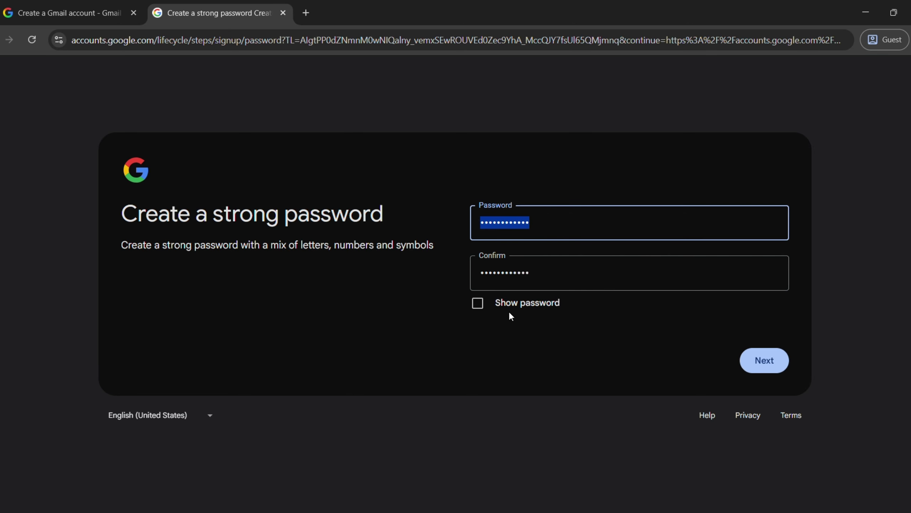
left_click(478, 303)
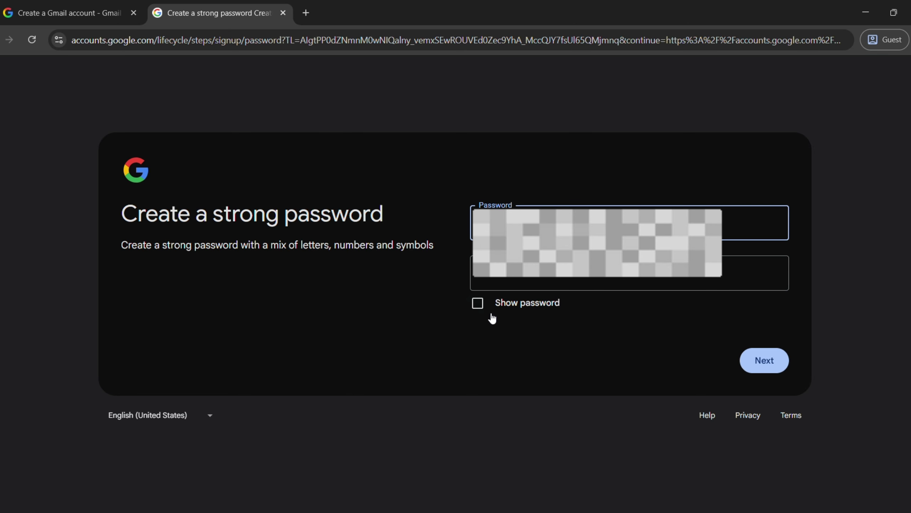
left_click(568, 280)
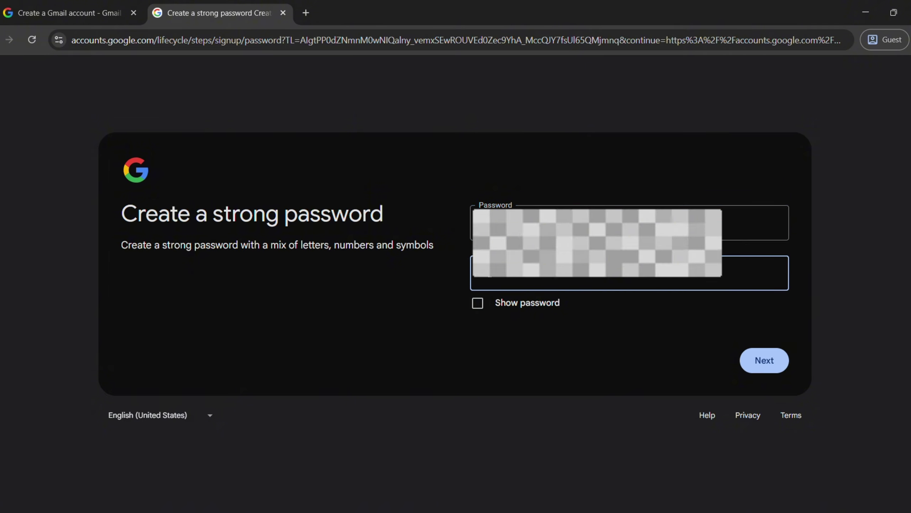
left_click(478, 307)
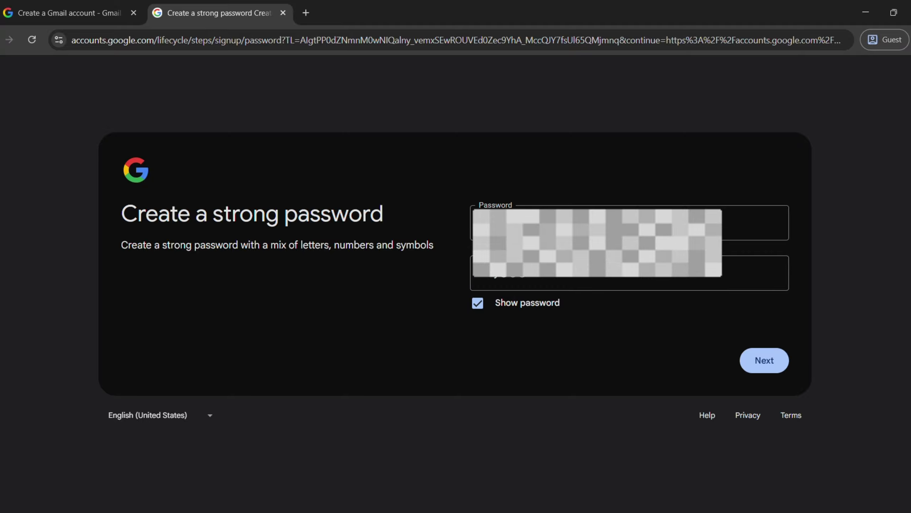
left_click(488, 307)
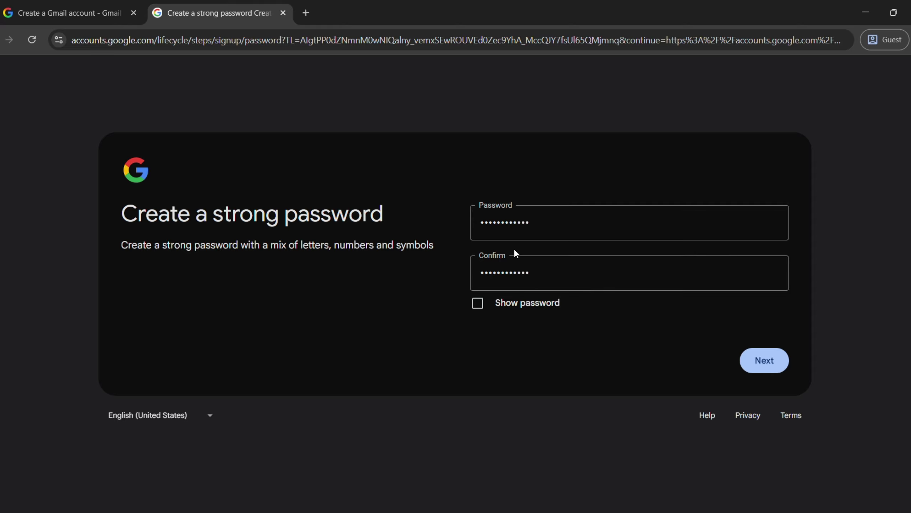
left_click(551, 225)
left_click(588, 281)
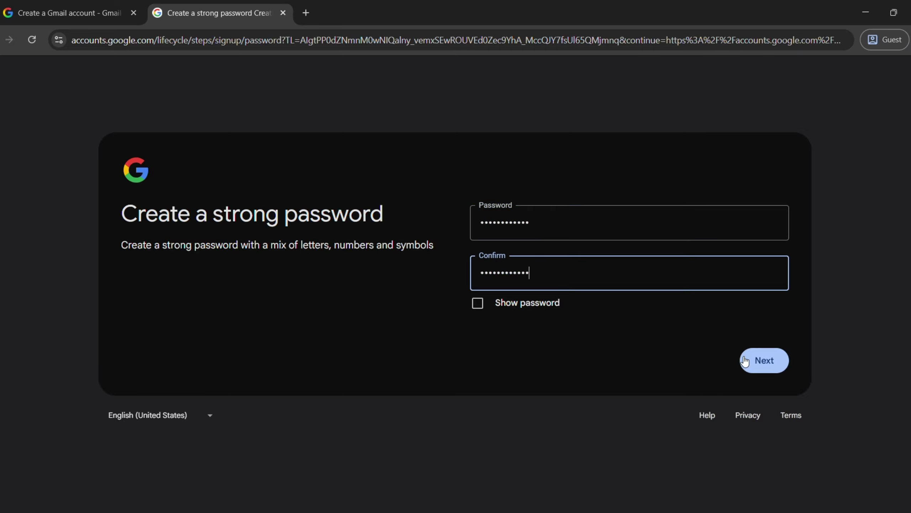
left_click(772, 364)
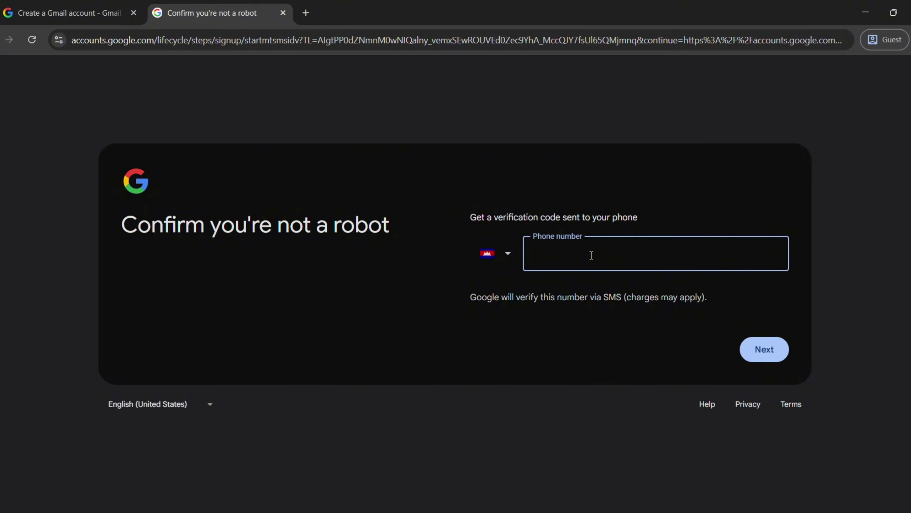
- Enter the phone number for the robot check and send it to get a code
left_click(755, 350)
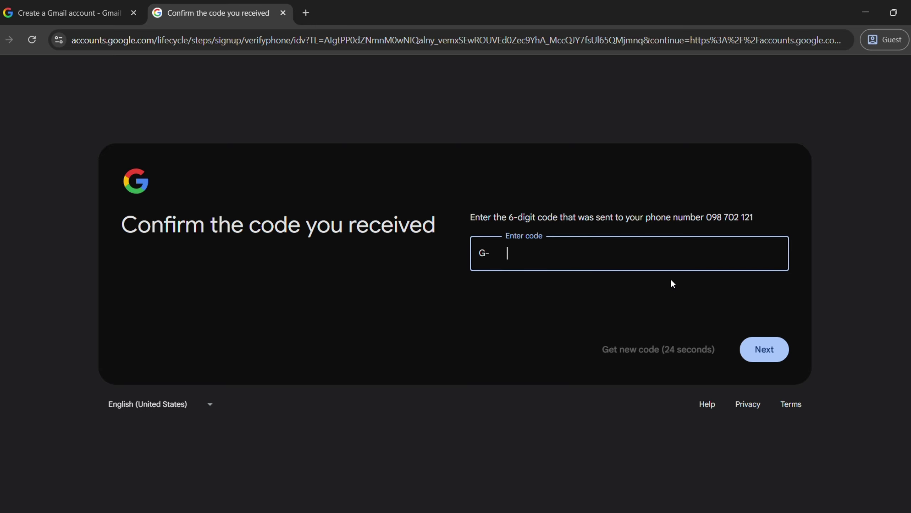
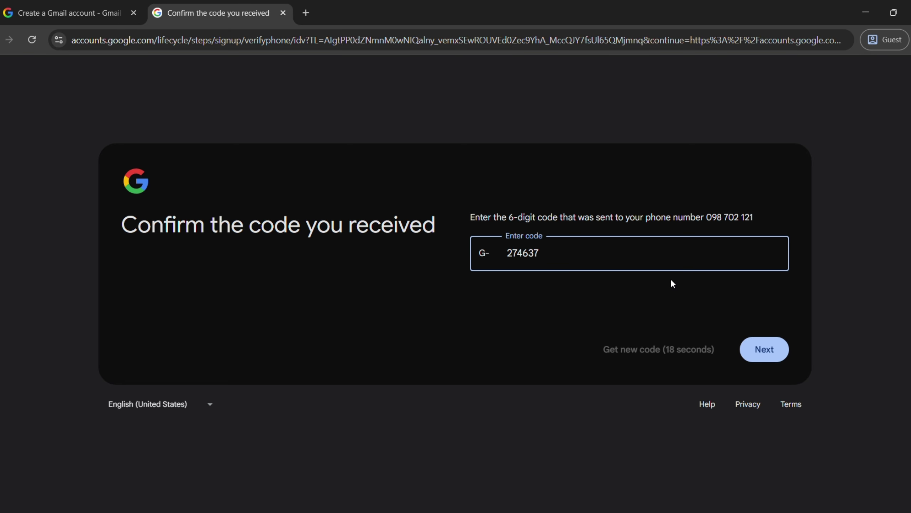
- Enter the six-digit SMS verification code after the G- prefix and submit it
left_click(760, 355)
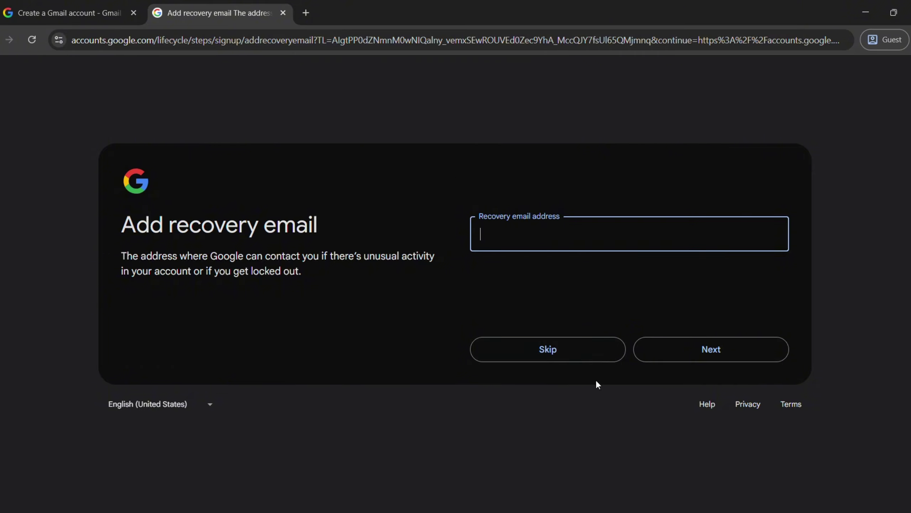
- Skip the recovery email step without adding an address
left_click(563, 353)
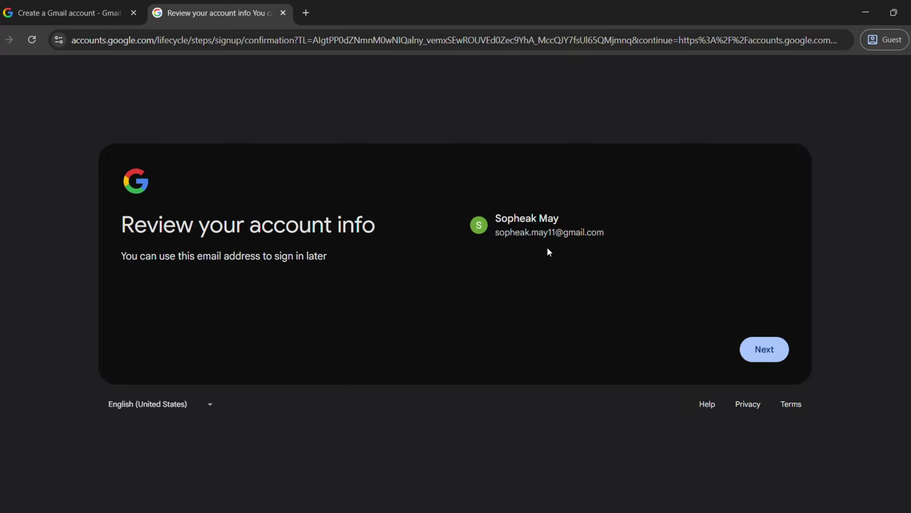
- Check the new Gmail address on the review page and continue to Privacy and Terms
left_click_drag(496, 232, 608, 231)
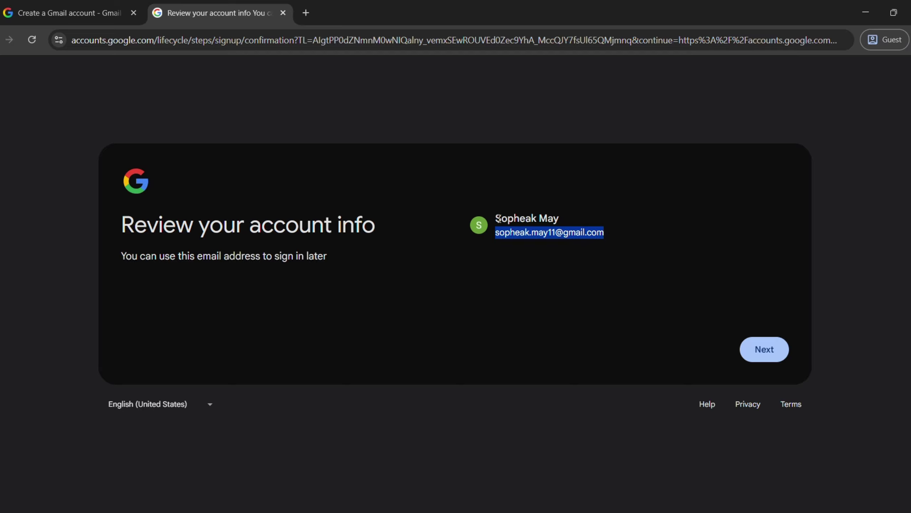
left_click(534, 238)
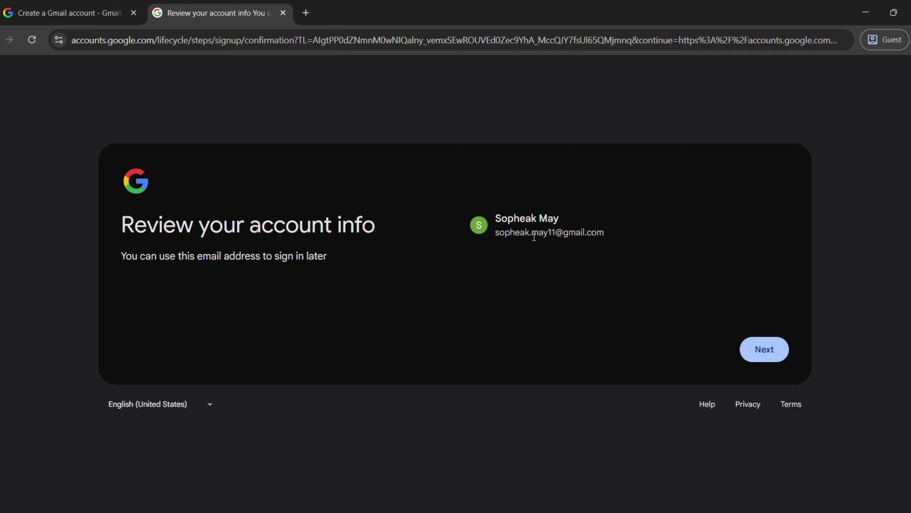
left_click(769, 353)
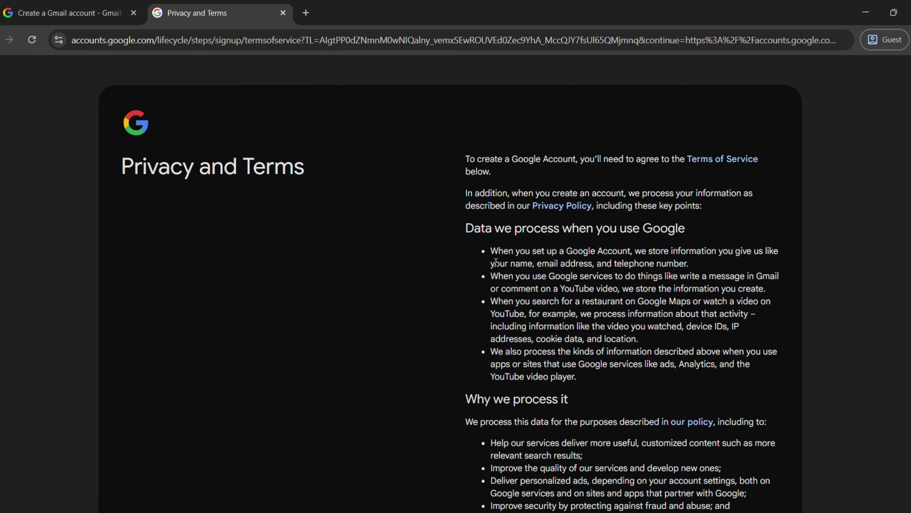
- Expand More options, keep the default personalization settings, and agree to Google's Privacy and Terms
scroll(588, 338, "down", 2)
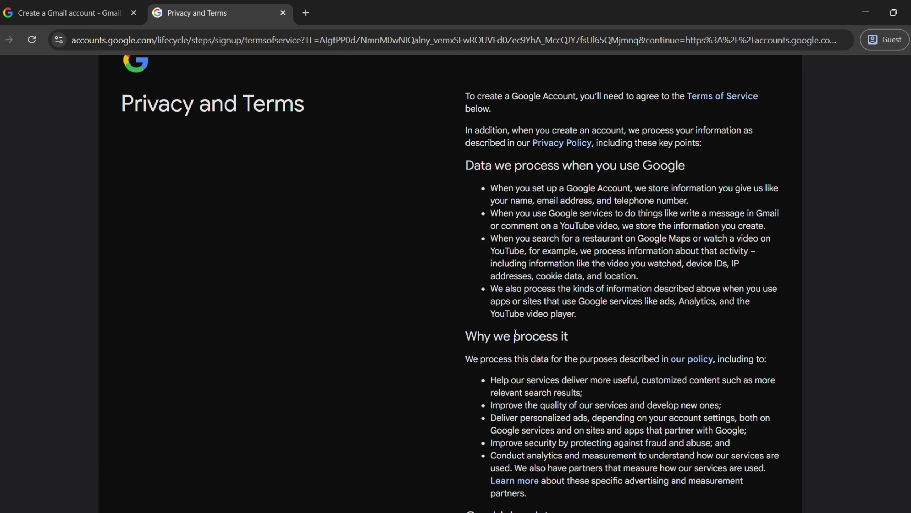
scroll(287, 236, "up", 2)
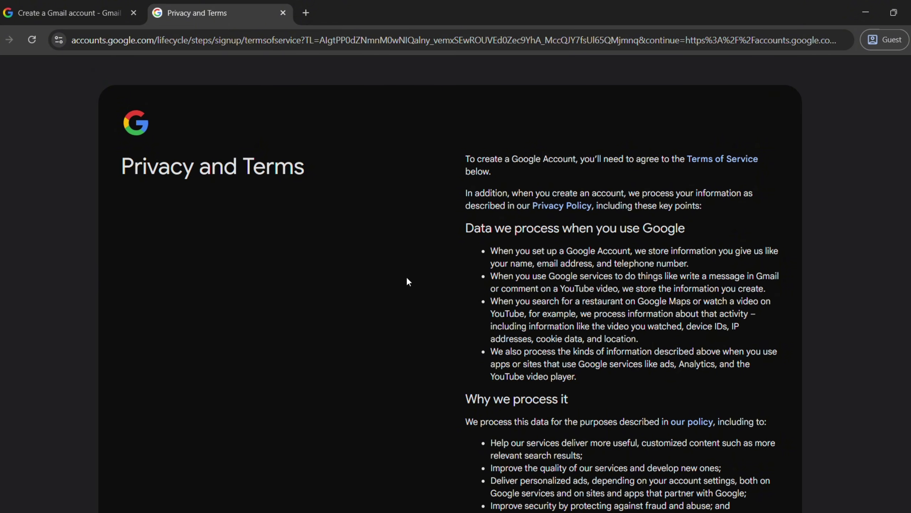
scroll(533, 316, "down", 12)
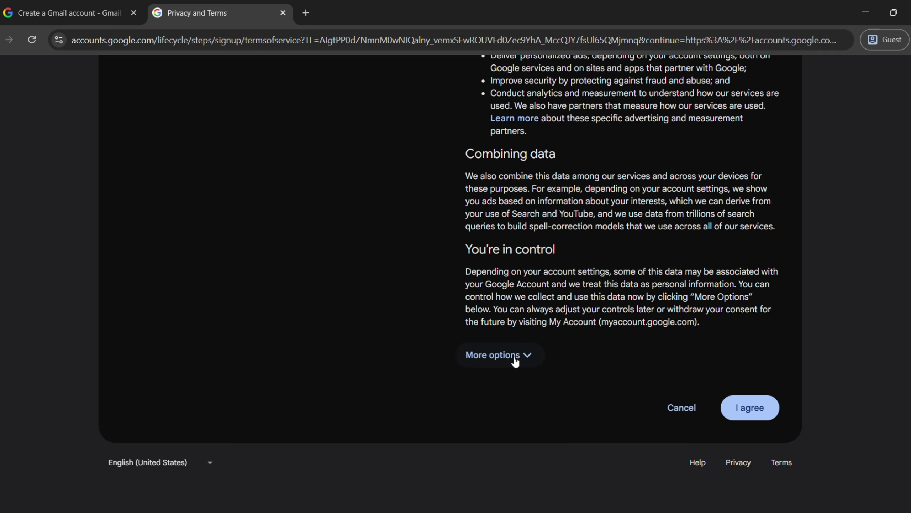
left_click(496, 357)
scroll(535, 359, "down", 20)
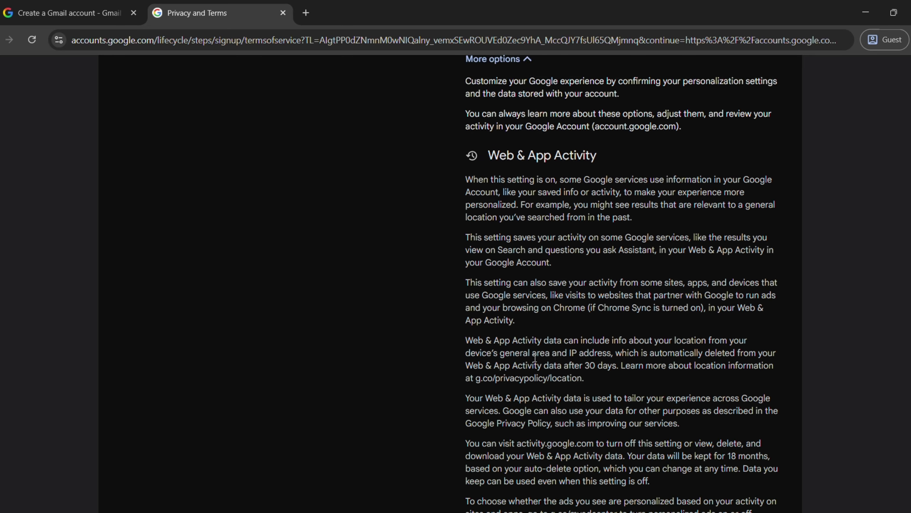
scroll(556, 366, "down", 3)
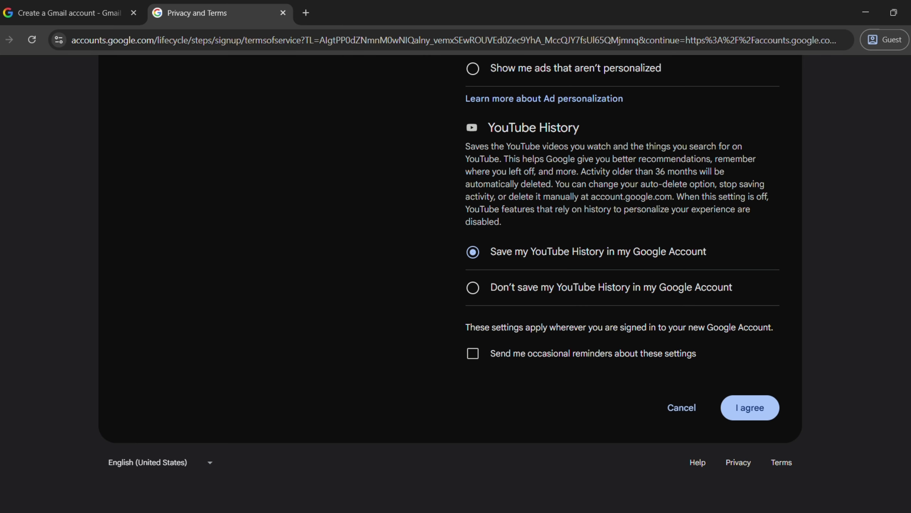
left_click(750, 407)
left_click(876, 75)
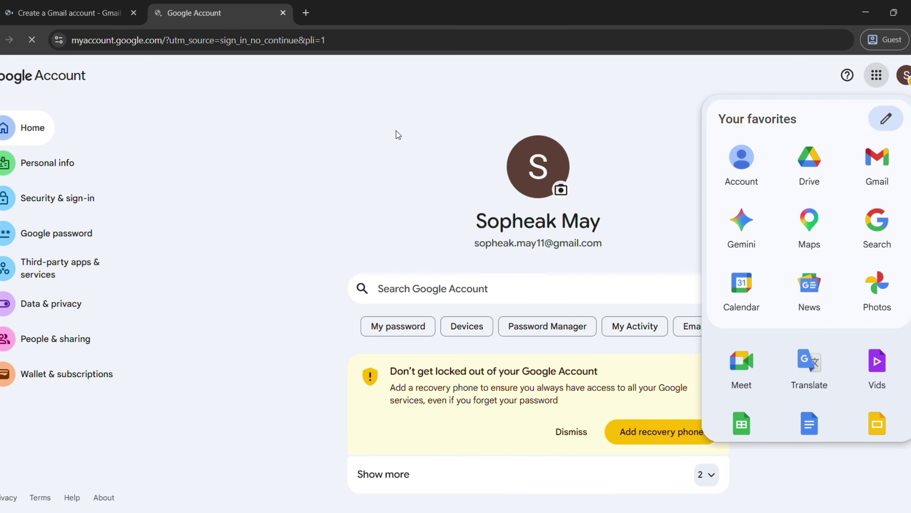
- View the new account's summary panel from the top-right profile avatar, closing and reopening it
left_click(905, 75)
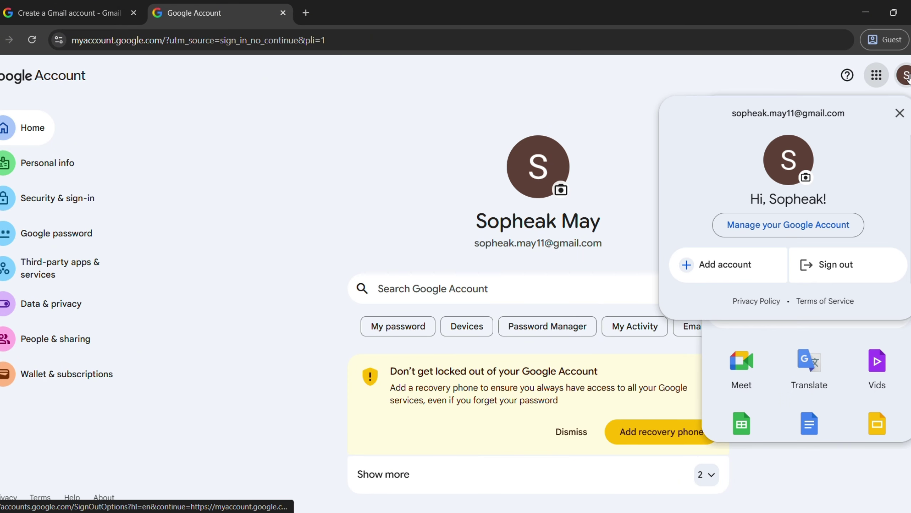
left_click(899, 112)
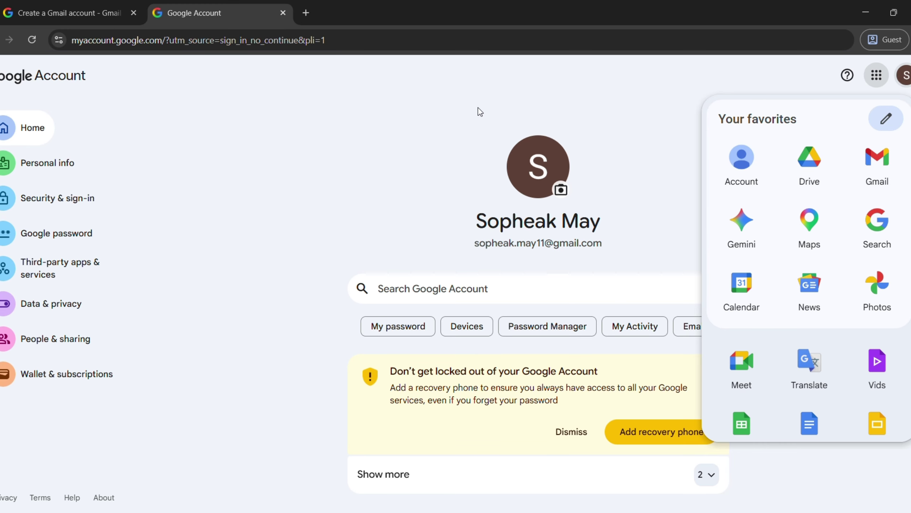
left_click(905, 77)
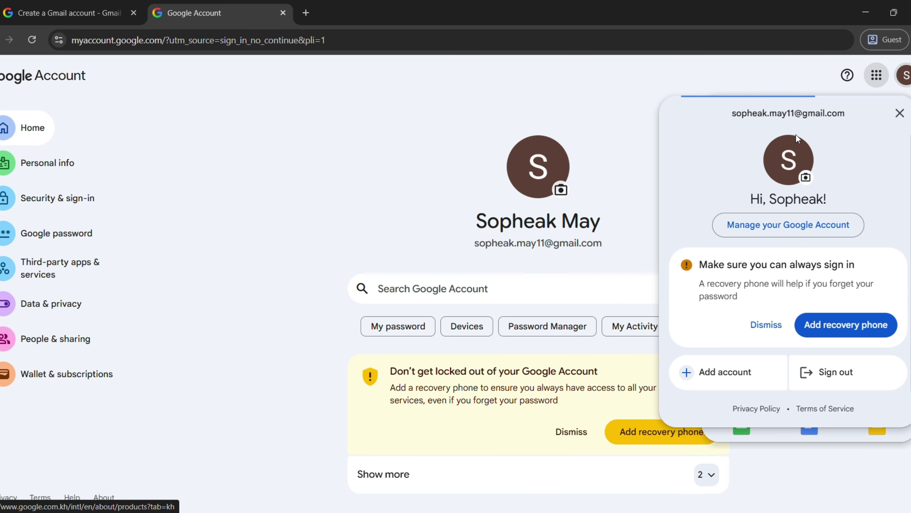